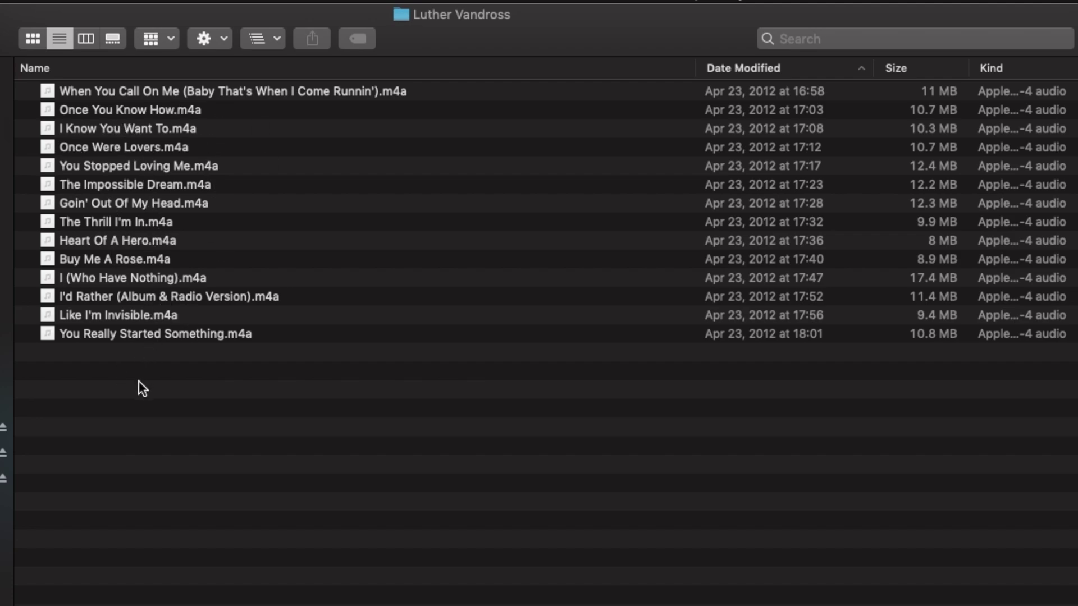
Quick Look the first track in the Finder folder to hear it.
click(104, 90)
key(space)
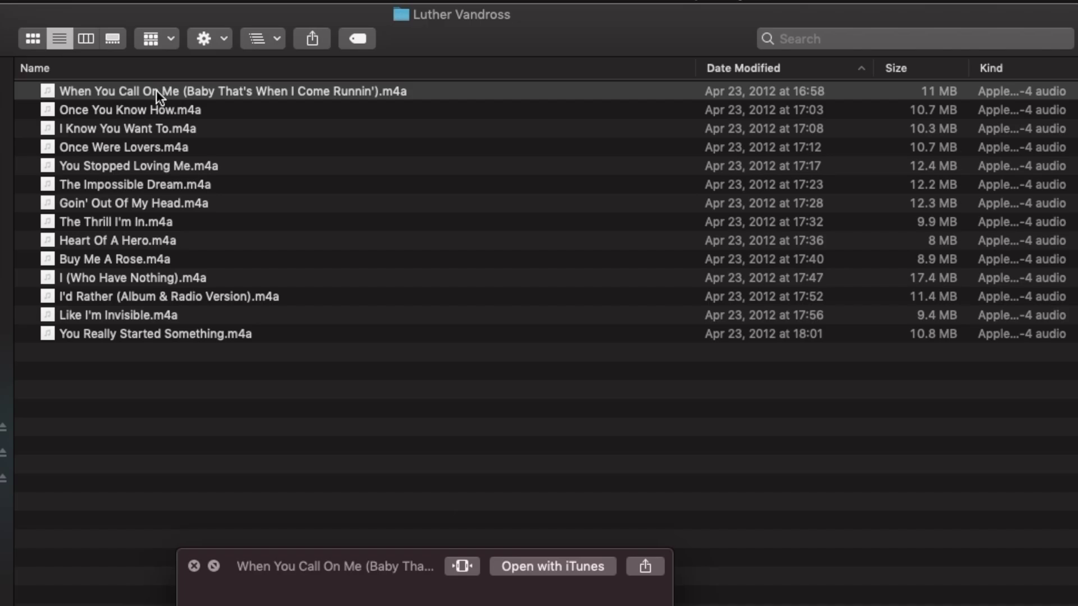
key(space)
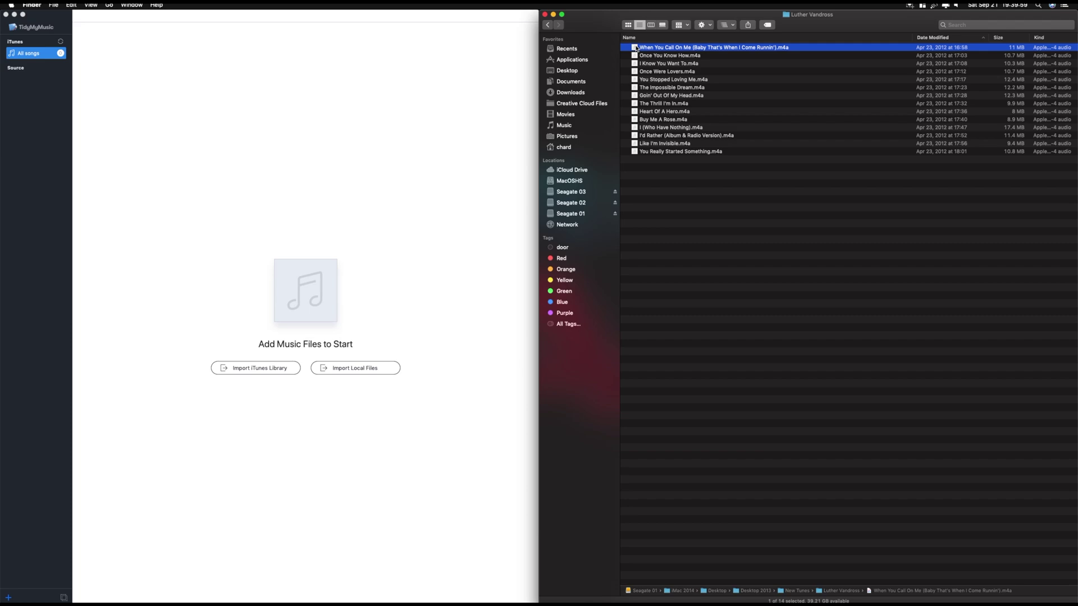
Import When You Call On Me into TidyMyMusic, identify it, and compare the suggested cover art options.
drag(637, 48, 230, 209)
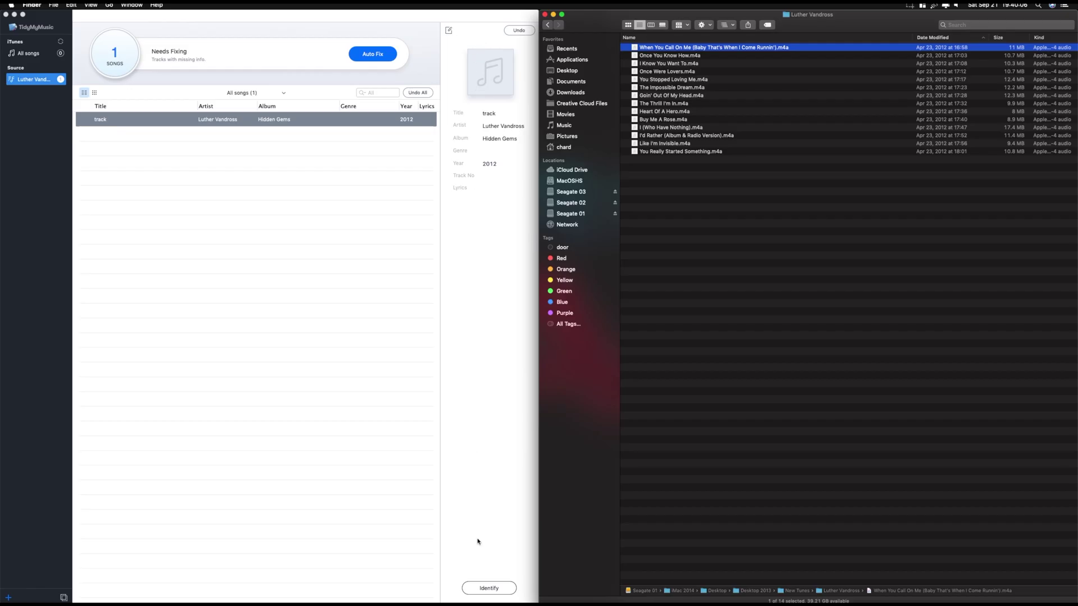
click(487, 589)
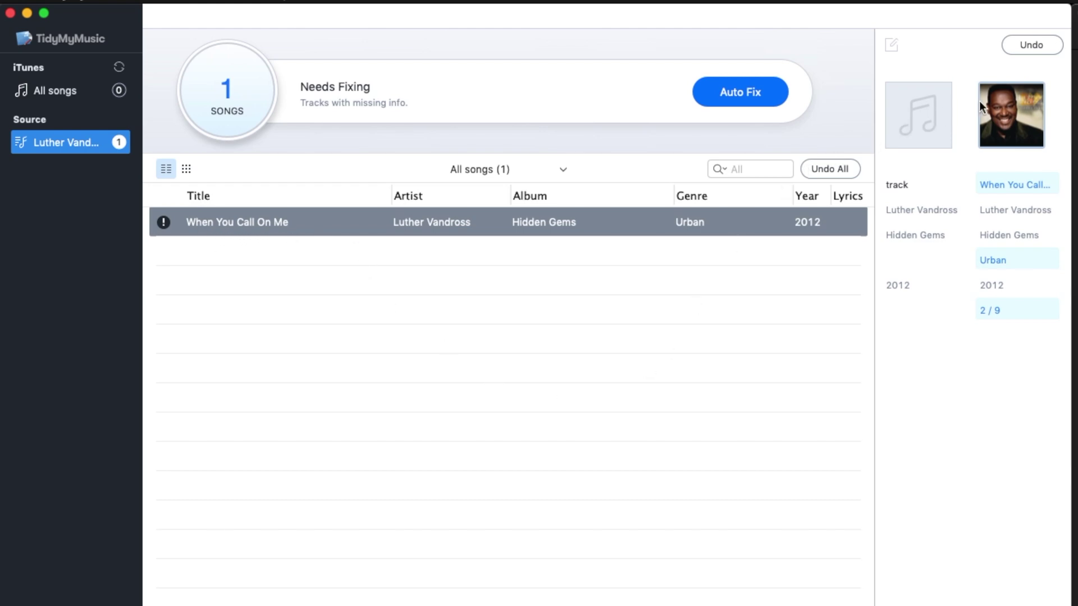
mouse_move(1013, 113)
click(1039, 116)
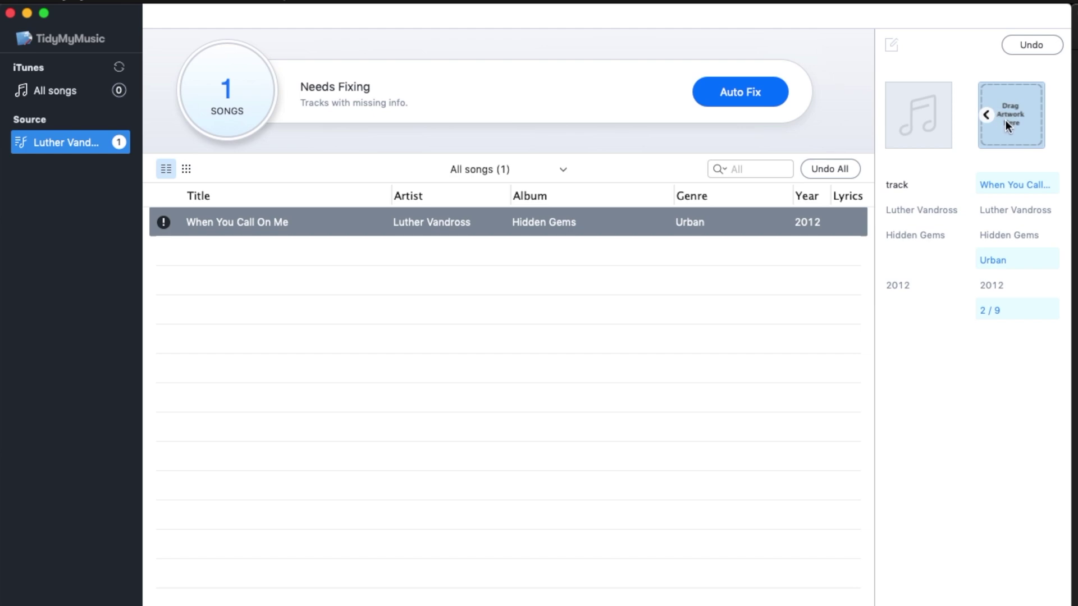
click(986, 115)
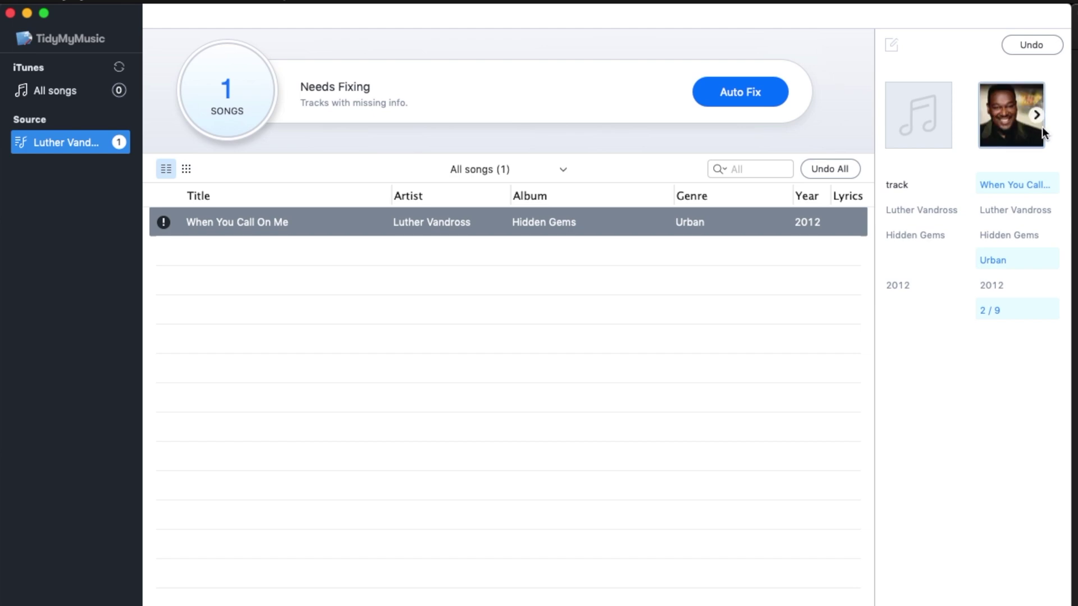
click(1039, 115)
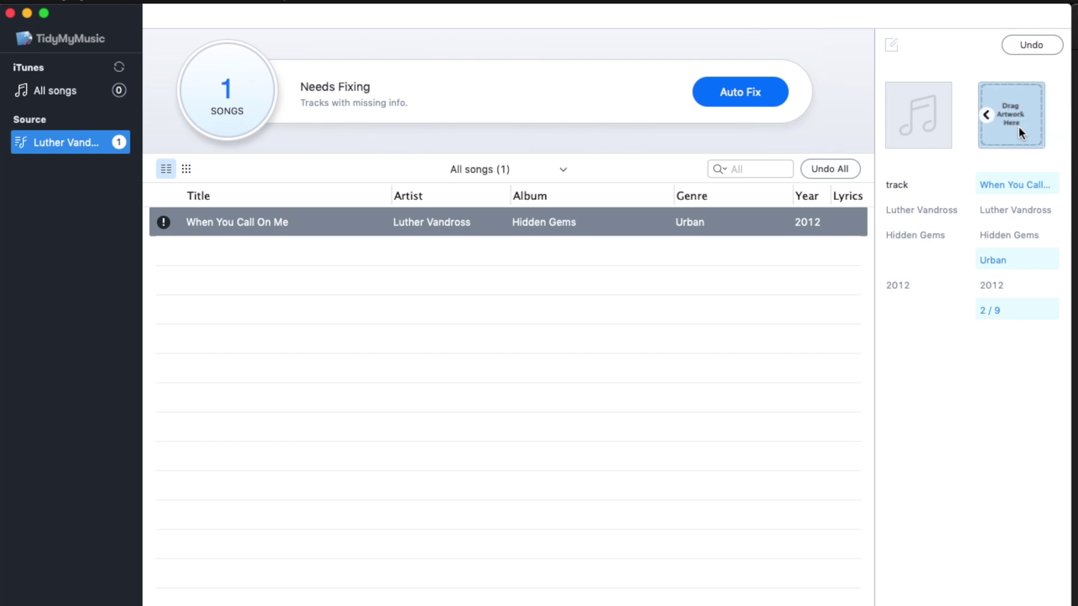
click(987, 115)
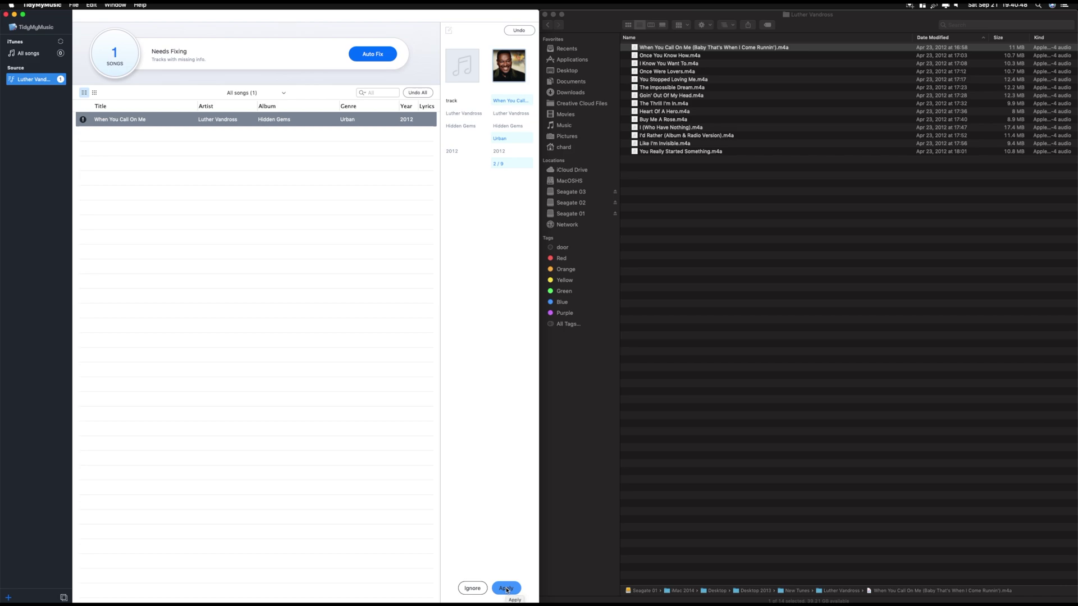
Apply the identified tags to When You Call On Me and preview the file to confirm the new cover art.
click(506, 589)
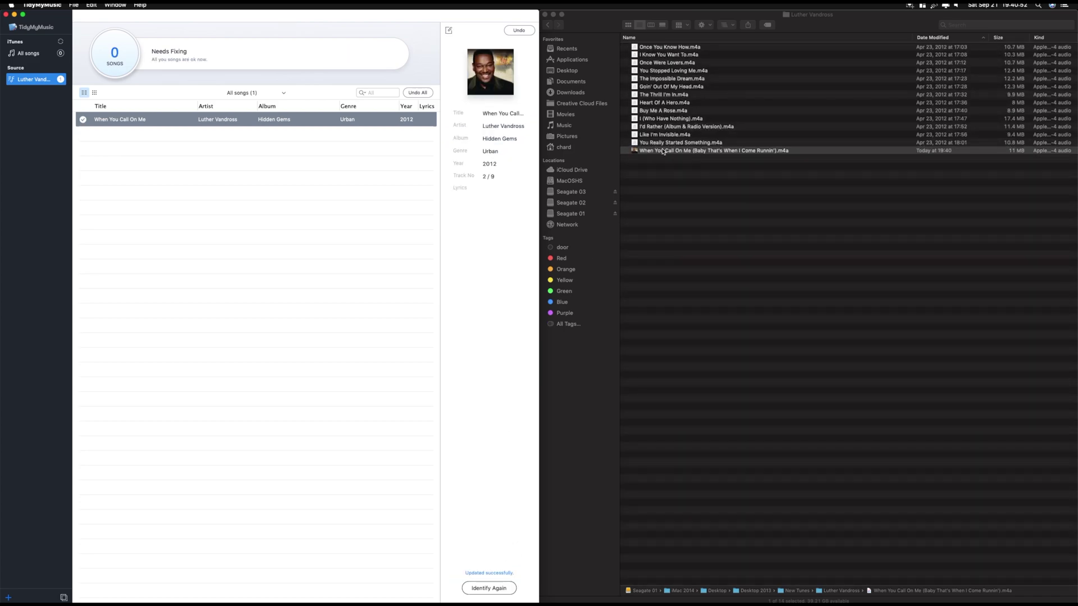
click(662, 152)
key(space)
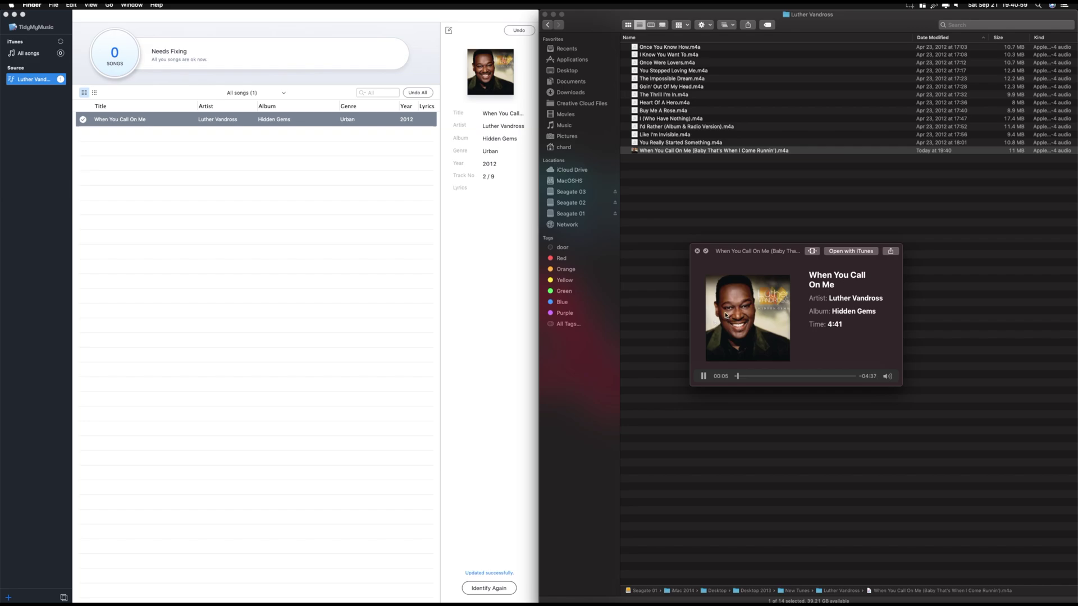
key(space)
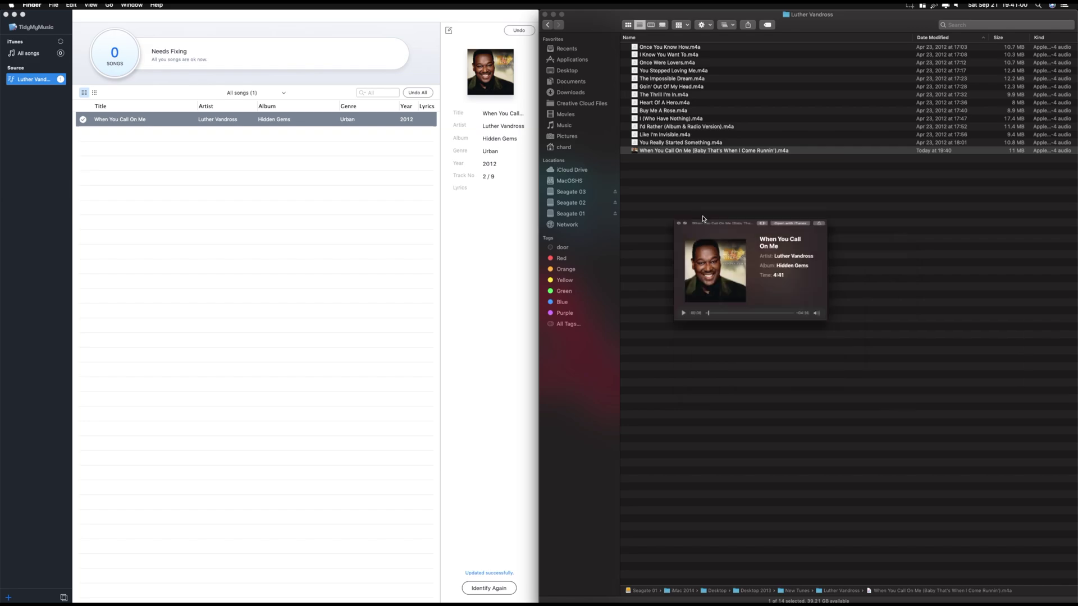
Drag the 13 tracks from Once You Know How to You Really Started Something into TidyMyMusic.
click(653, 49)
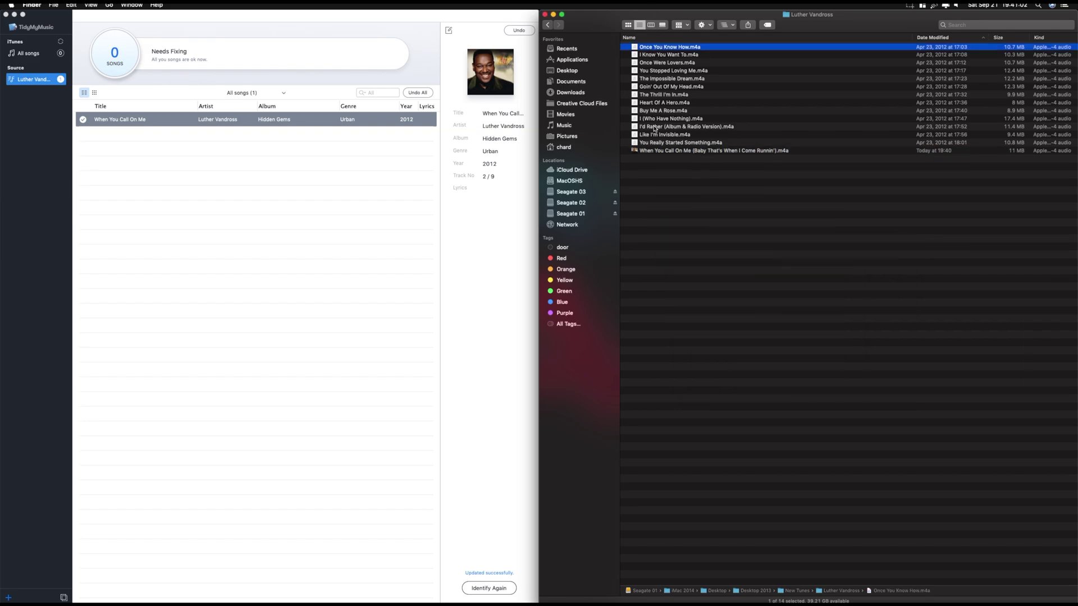
shift+click(651, 143)
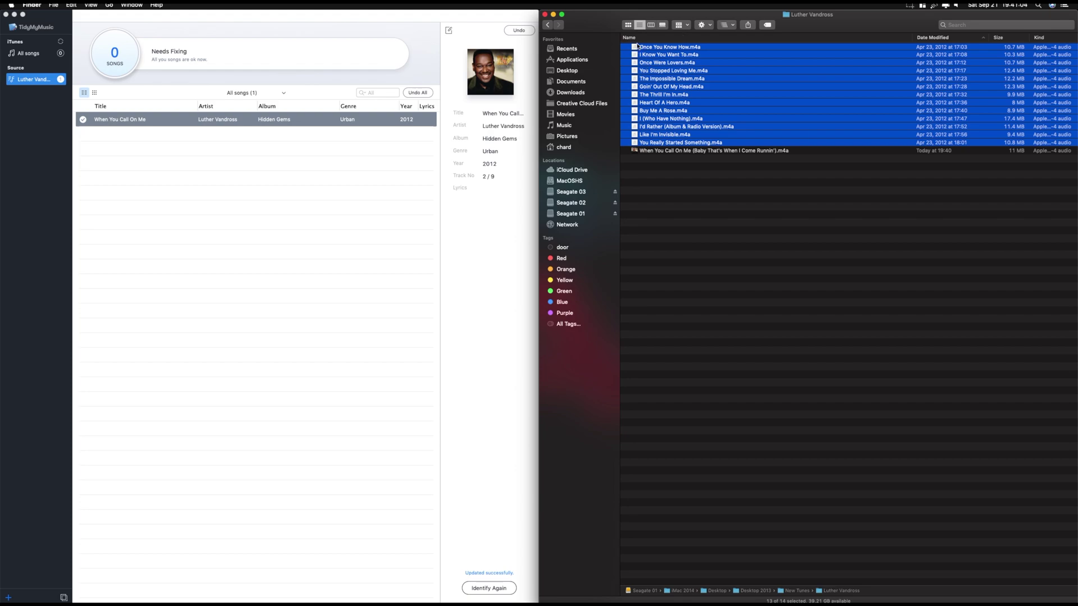
drag(636, 48, 190, 236)
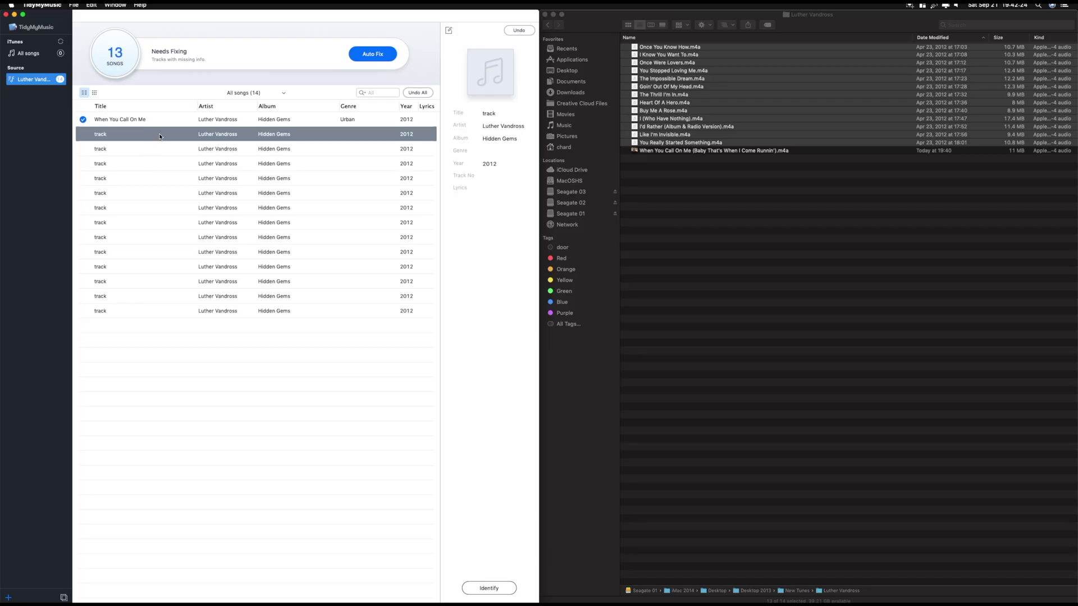
Apply the Once You Know How tags (Urban, 2017, track 2 / 15), clear its lyrics, and preview the file.
click(486, 588)
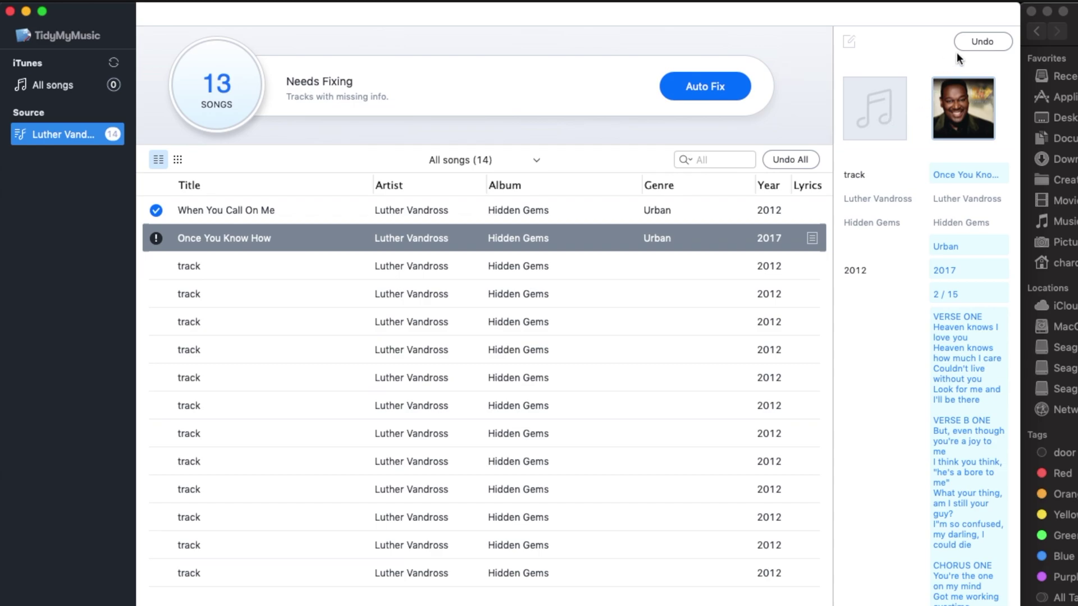
click(948, 360)
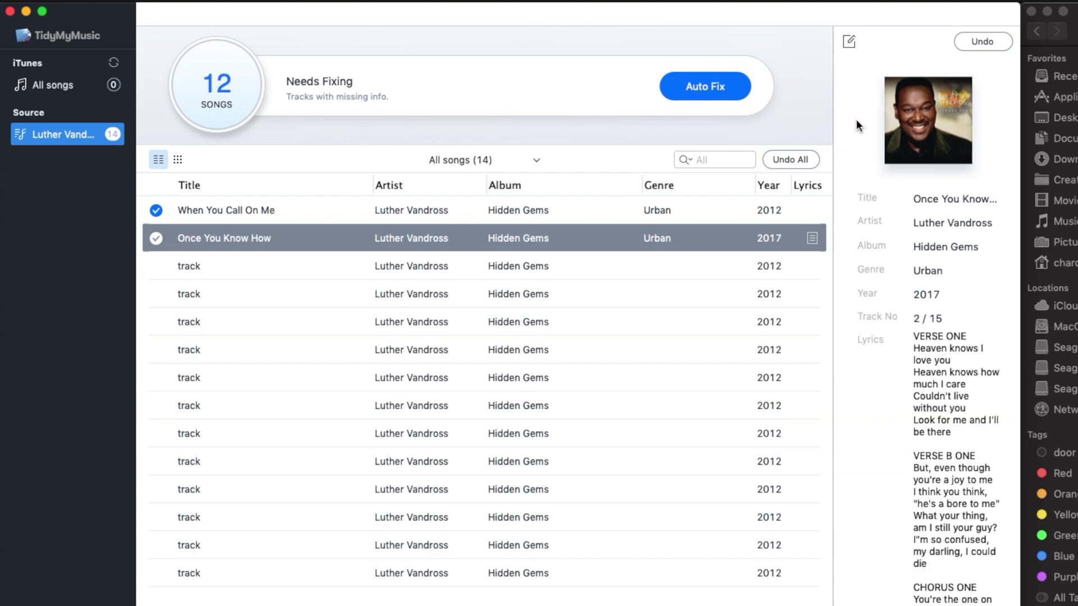
click(849, 43)
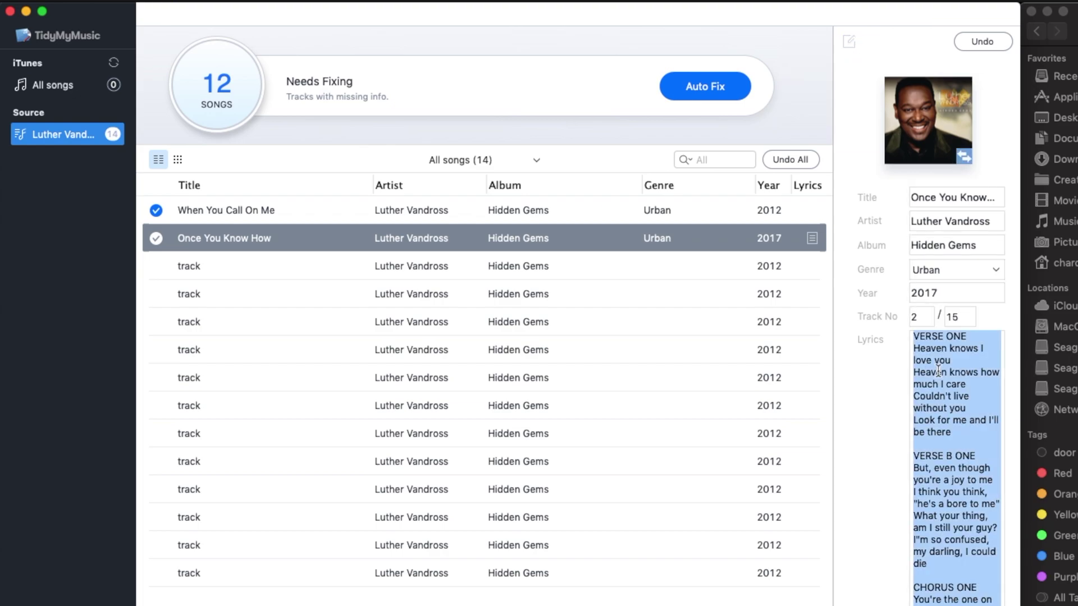
key(BackSpace)
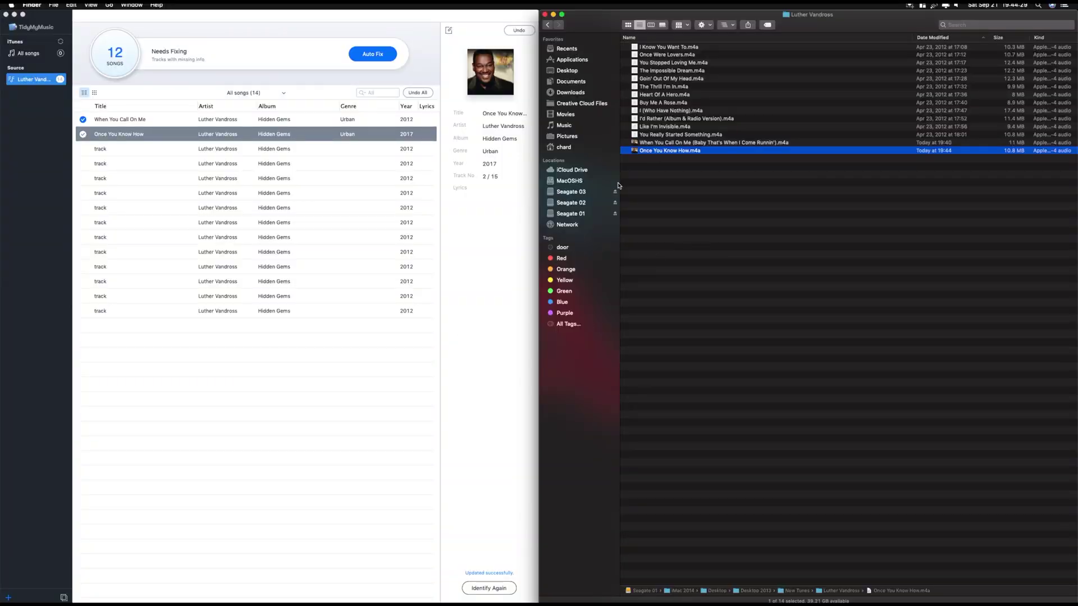
key(space)
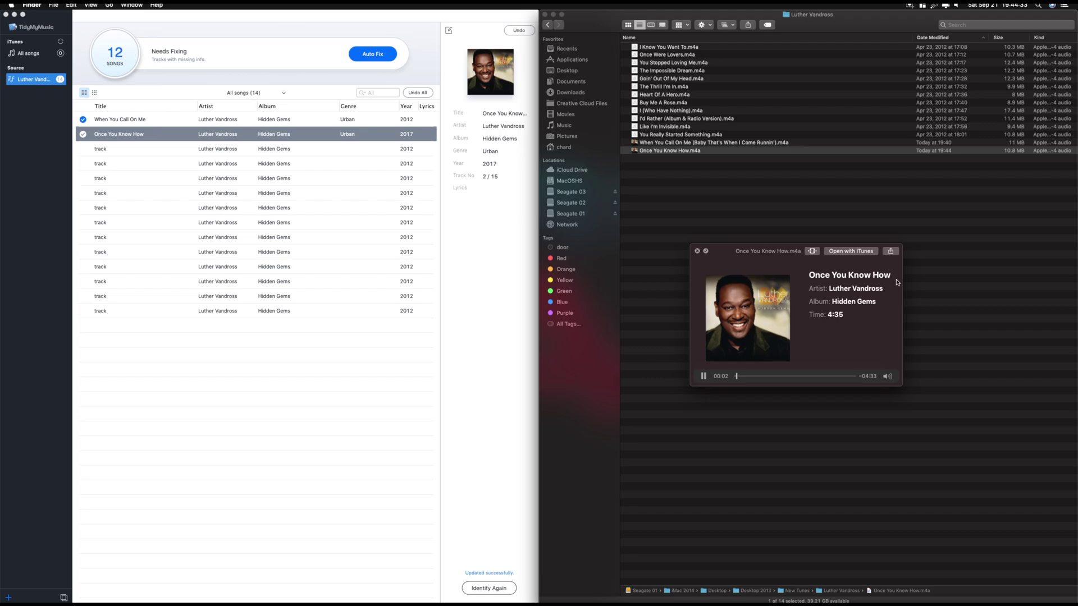
key(space)
Identify the third track and replace its suggested artwork with the Luther Vandross cover.
click(139, 155)
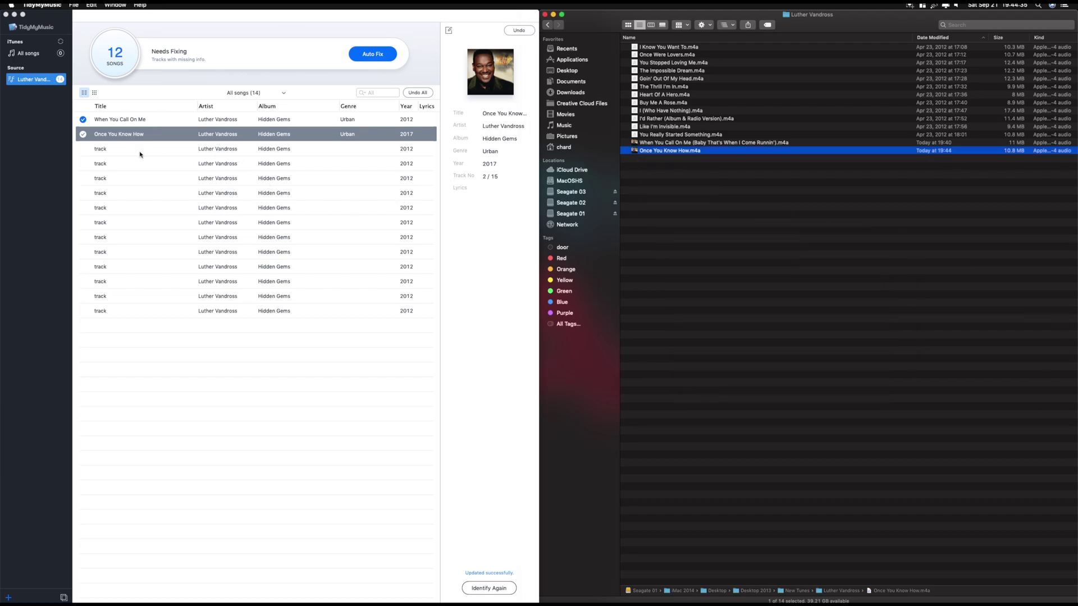
click(126, 151)
click(489, 588)
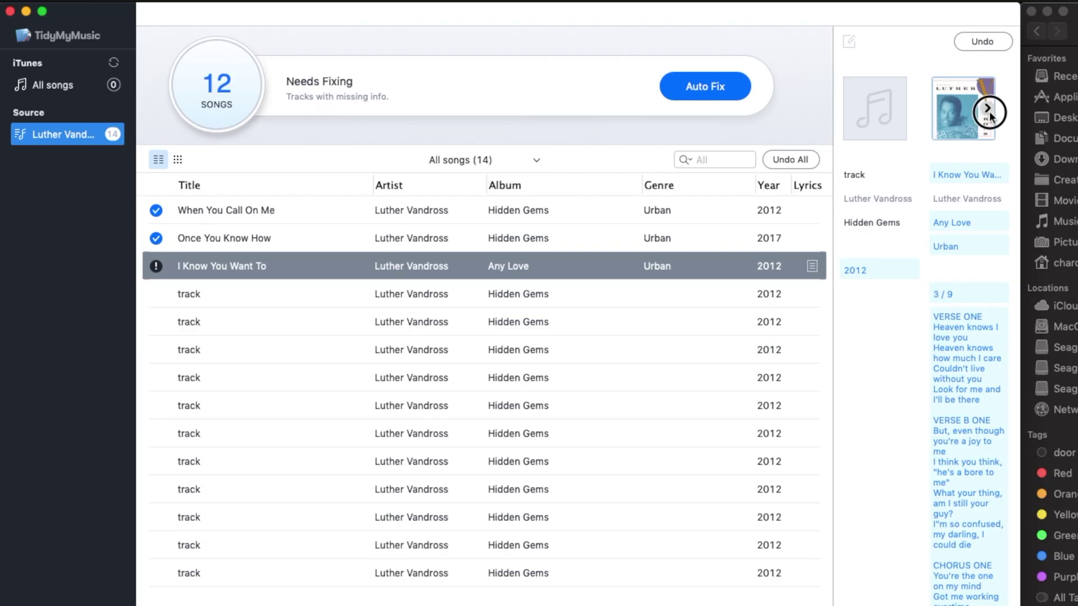
click(991, 121)
key(Delete)
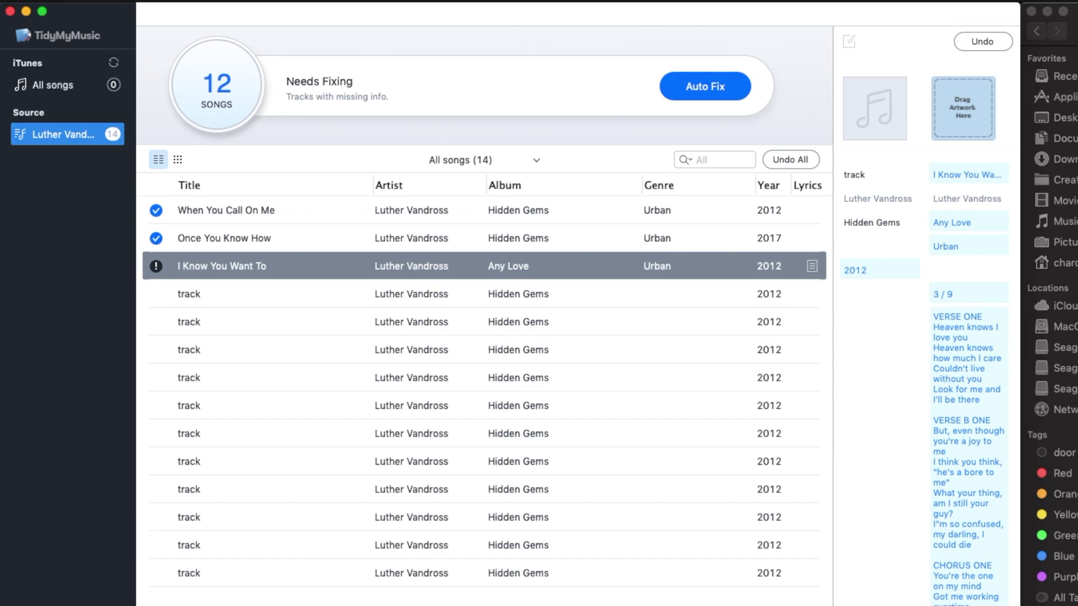
drag(314, 348, 963, 105)
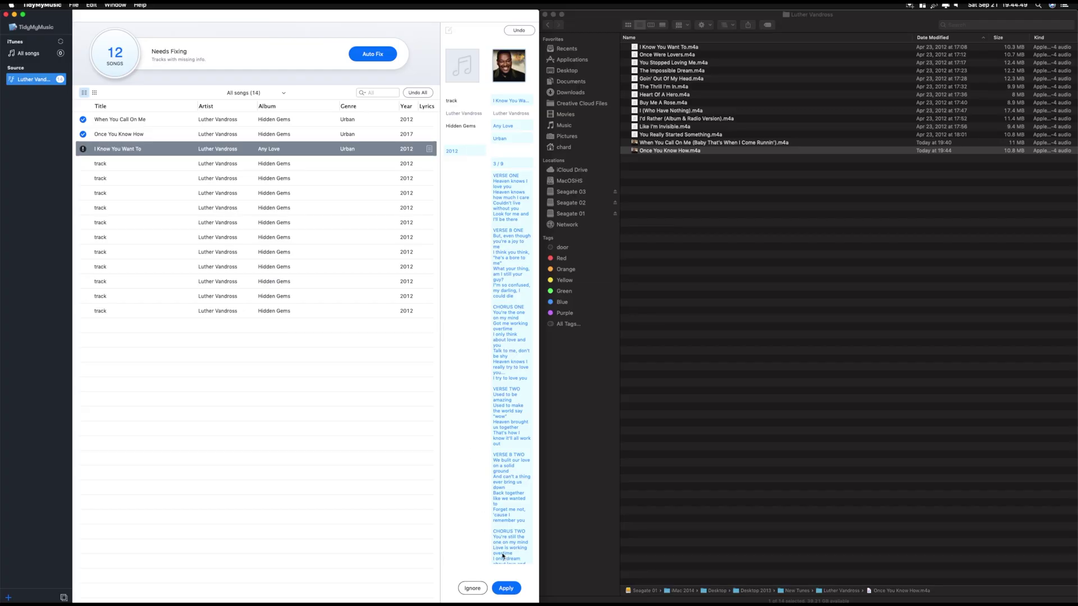
Delete the lyrics, set album Hidden Gems and year 2017, and apply the changes.
key(Return)
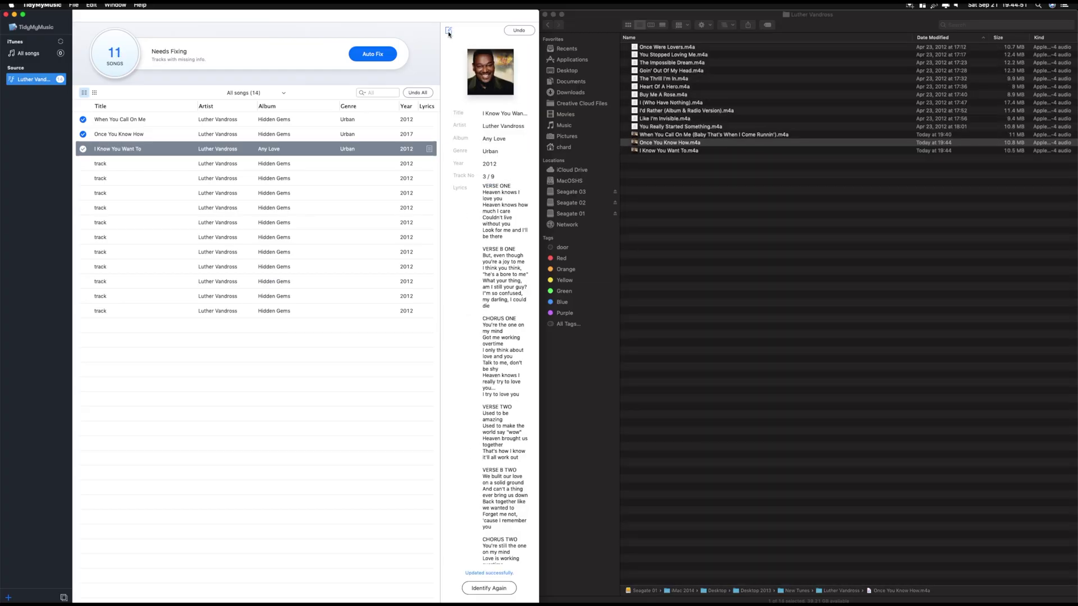
key(super+a)
key(BackSpace)
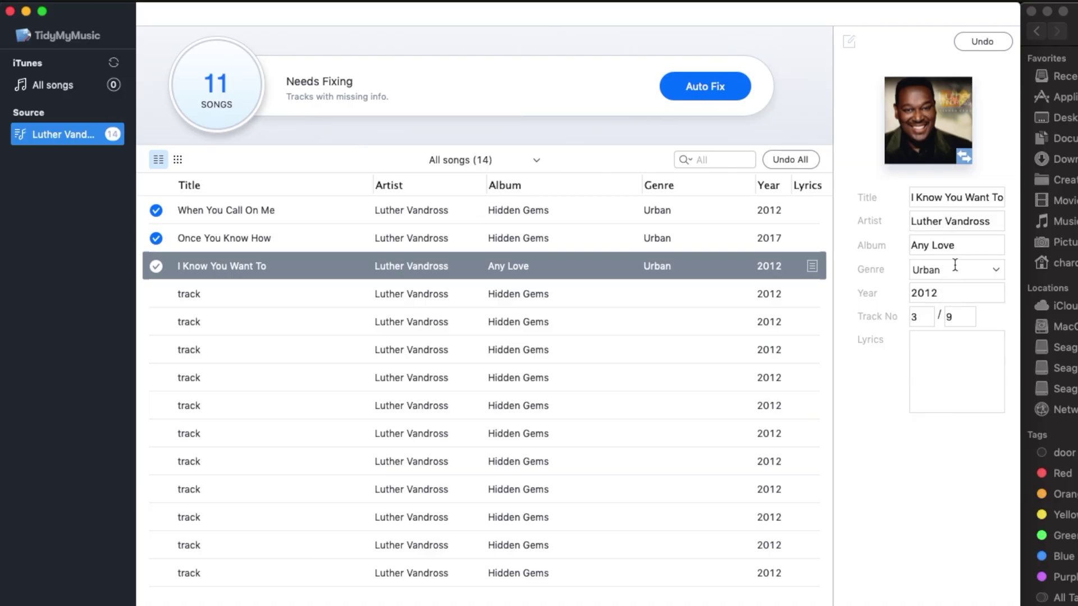
click(962, 243)
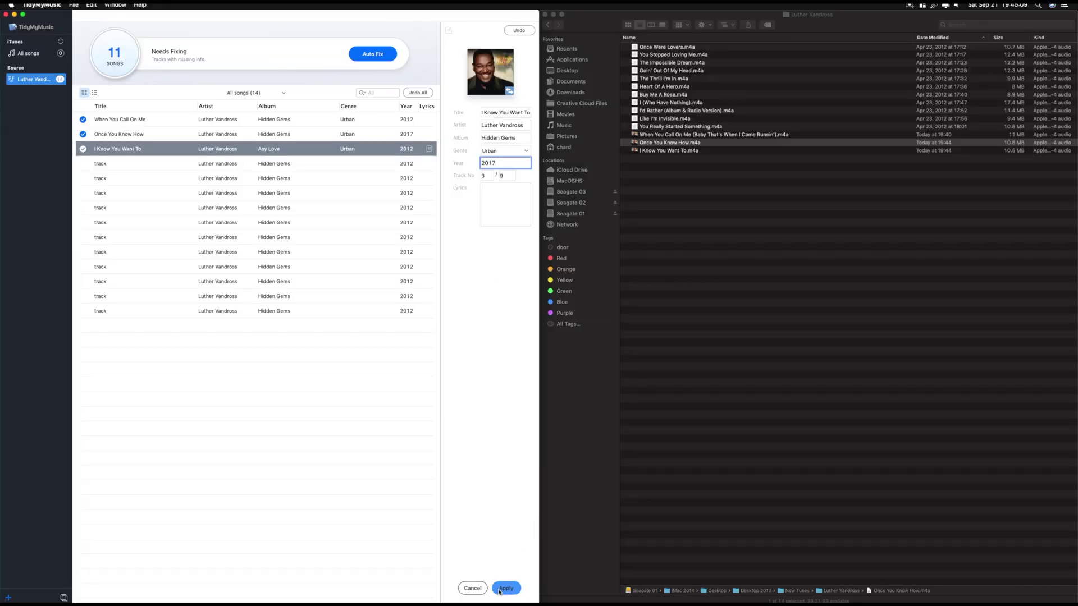
click(507, 589)
click(511, 588)
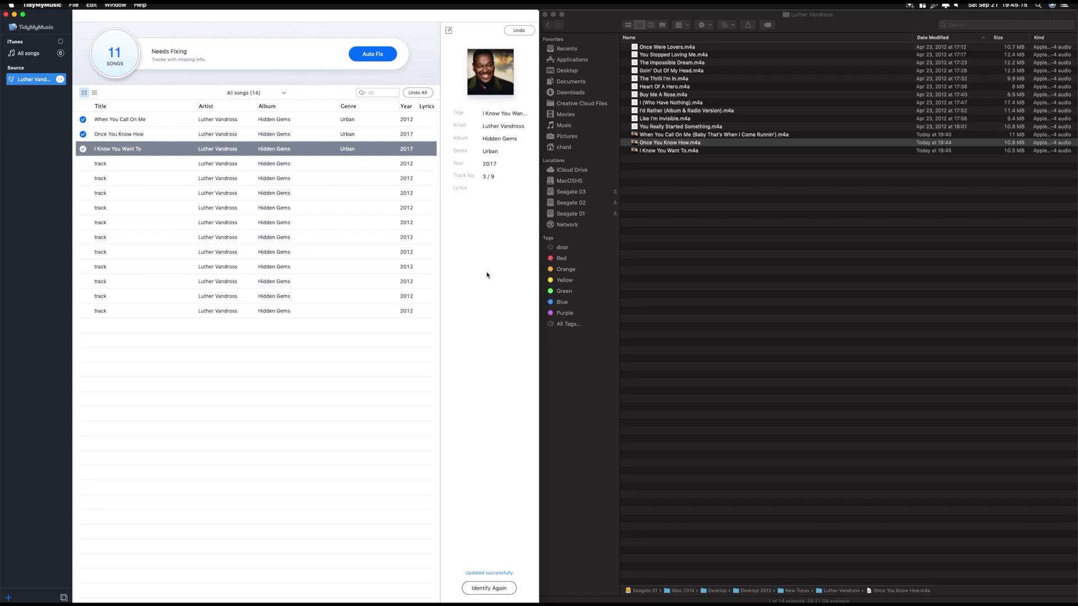
click(144, 163)
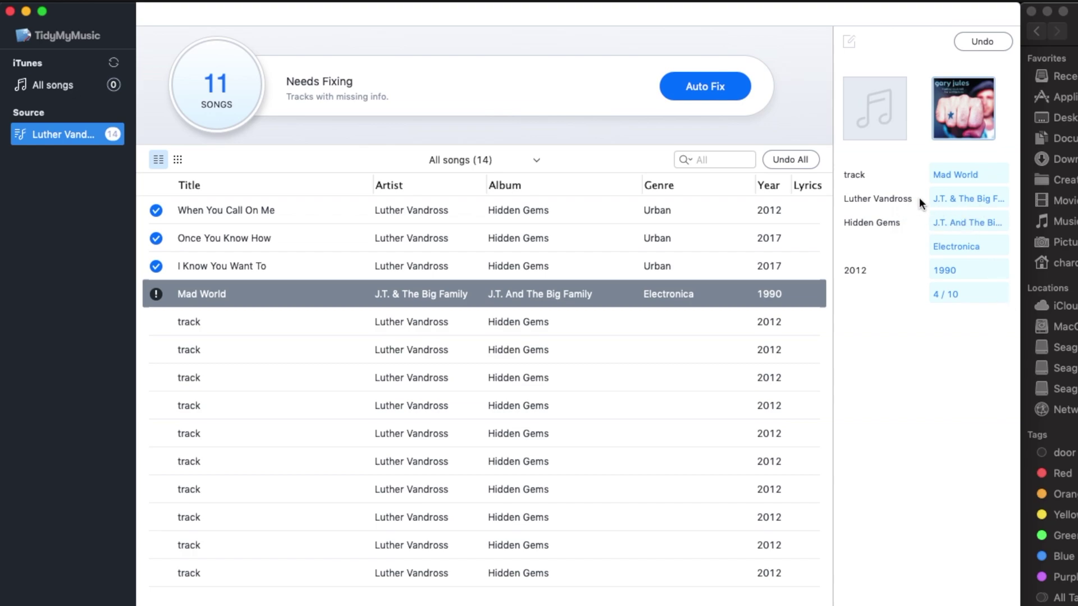
click(872, 200)
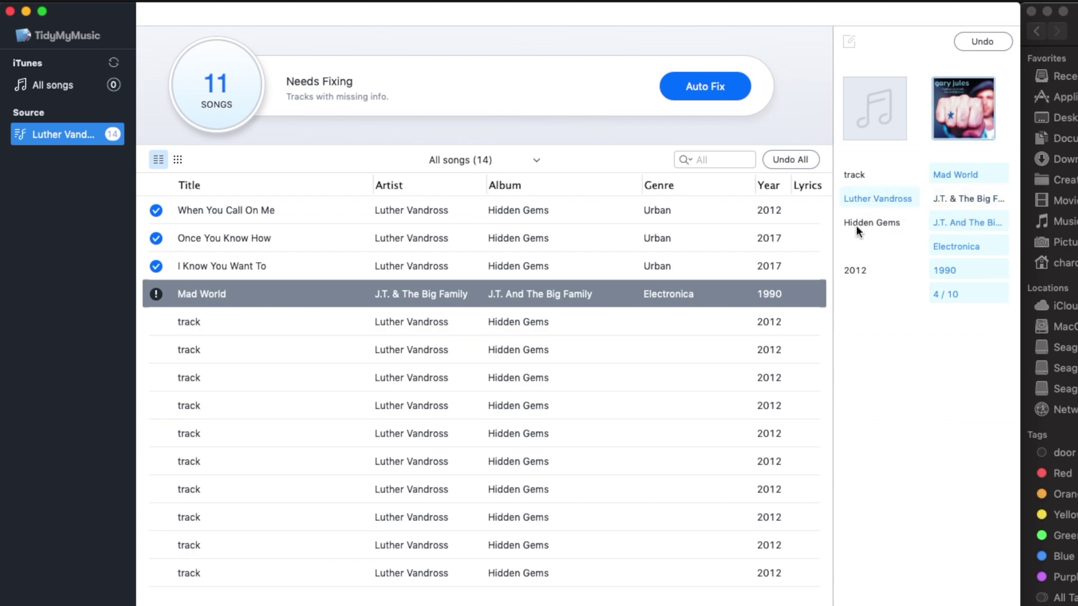
click(857, 222)
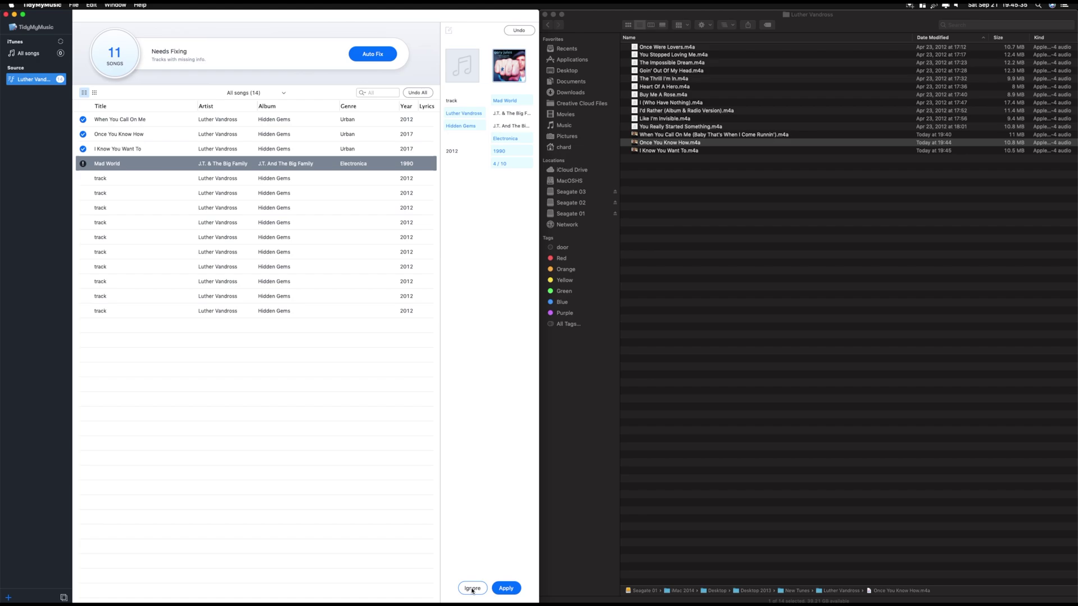
click(473, 588)
click(314, 178)
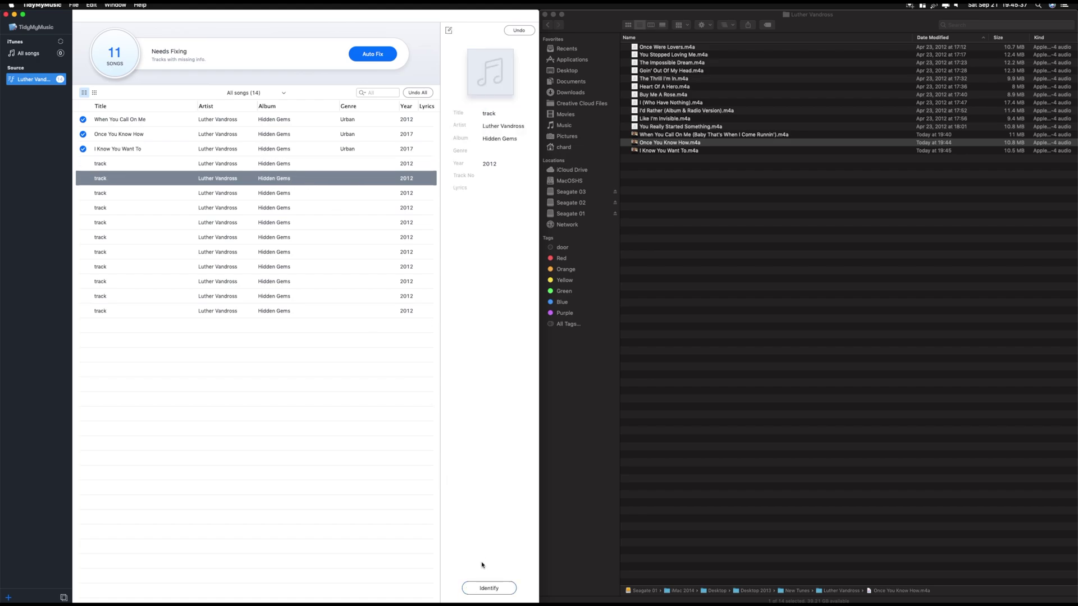
Identify the fifth track and accept the You Stopped Loving Me suggestion.
click(488, 590)
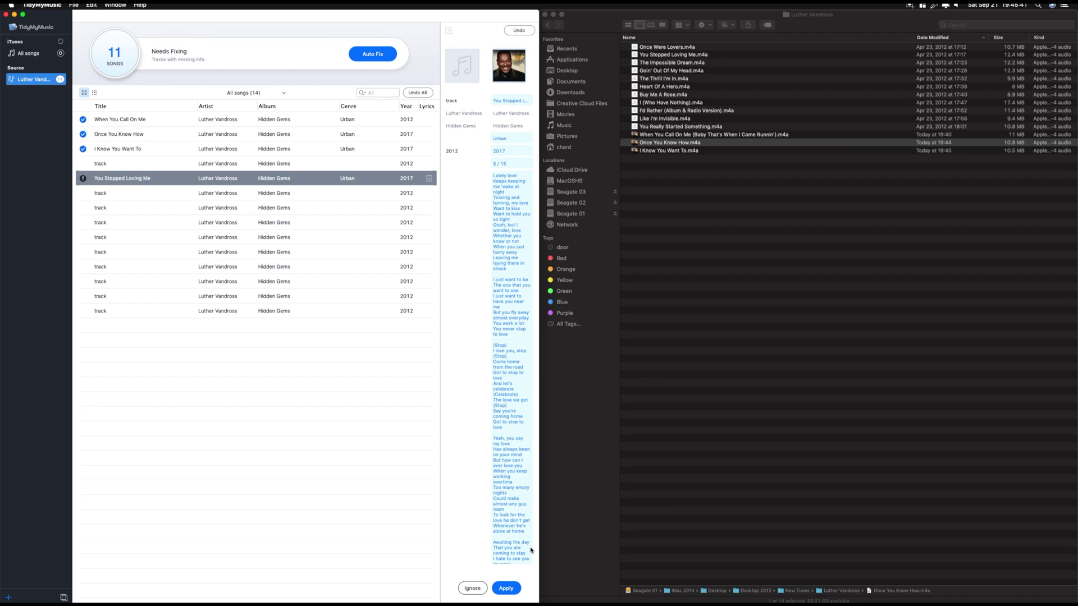
key(Return)
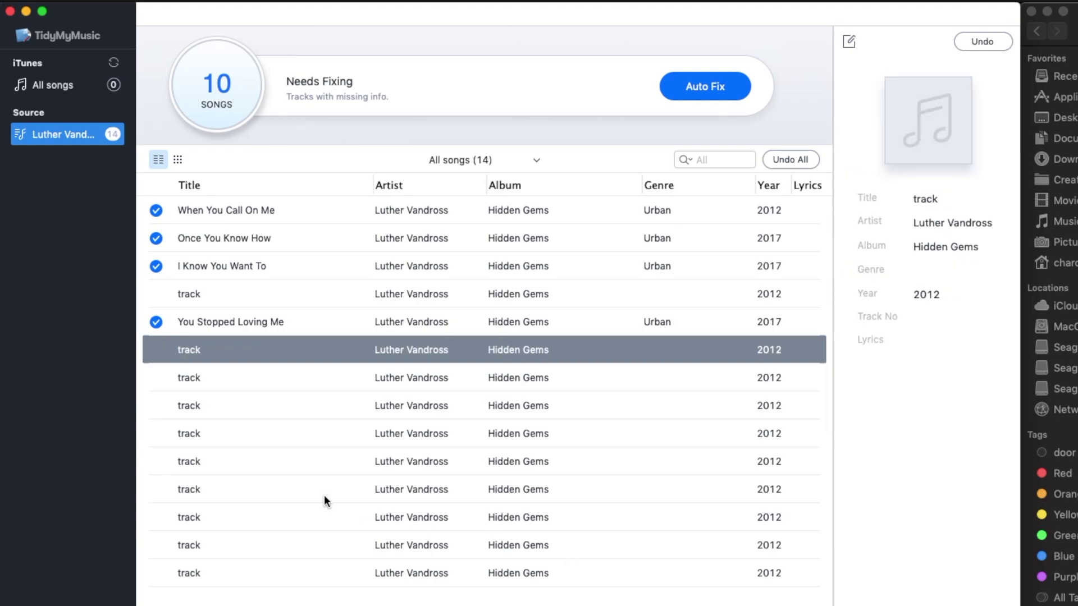
Reject the Impossible Dream suggestion and review the Buy Me A Rose track details.
click(540, 564)
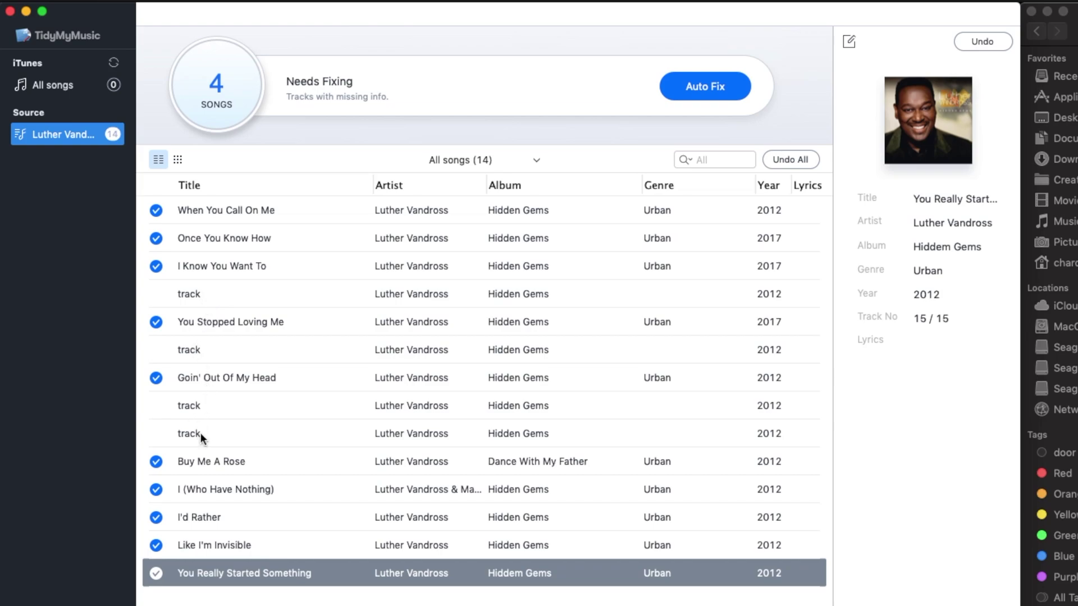
click(202, 462)
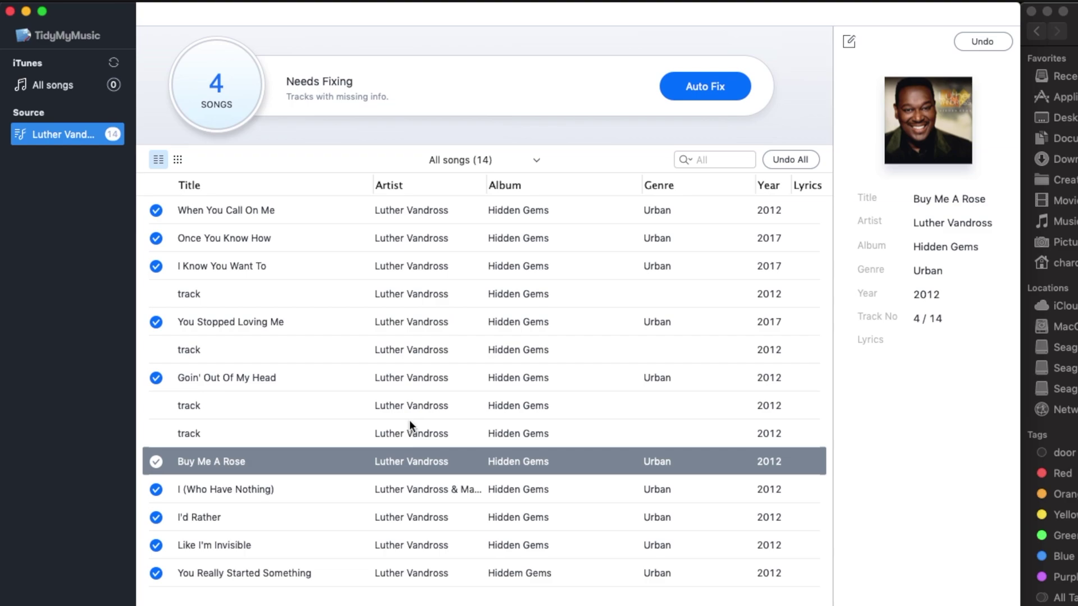